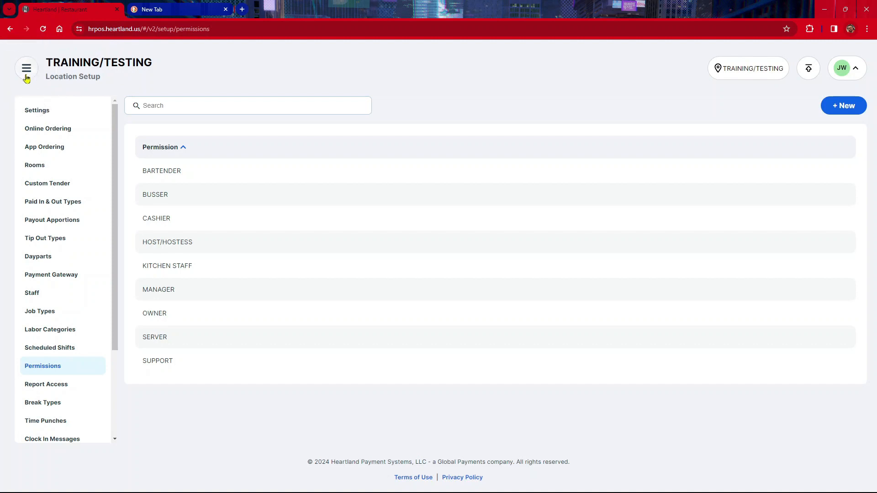
Step: Open the CASHIER permission for editing from the location's permissions
left_click(26, 78)
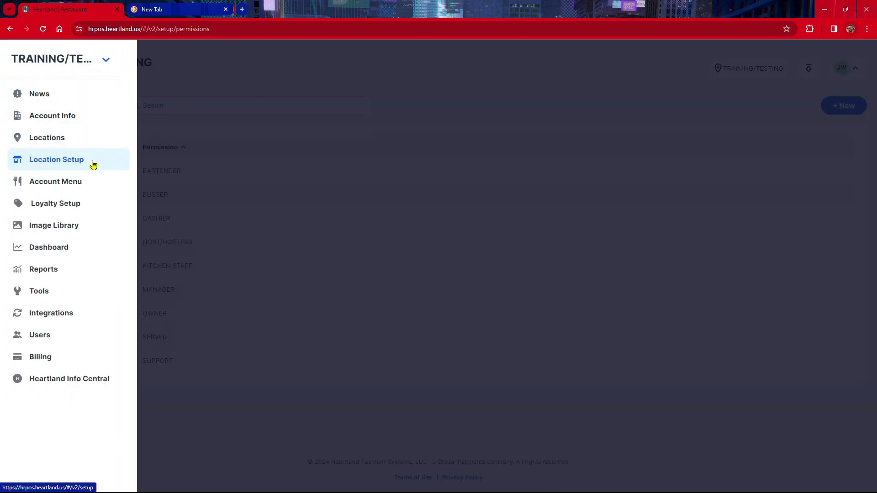
left_click(173, 209)
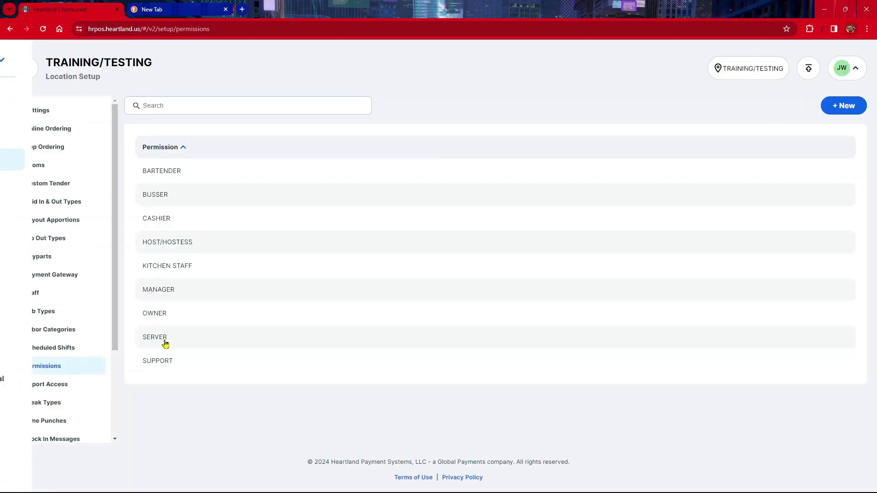
left_click(68, 372)
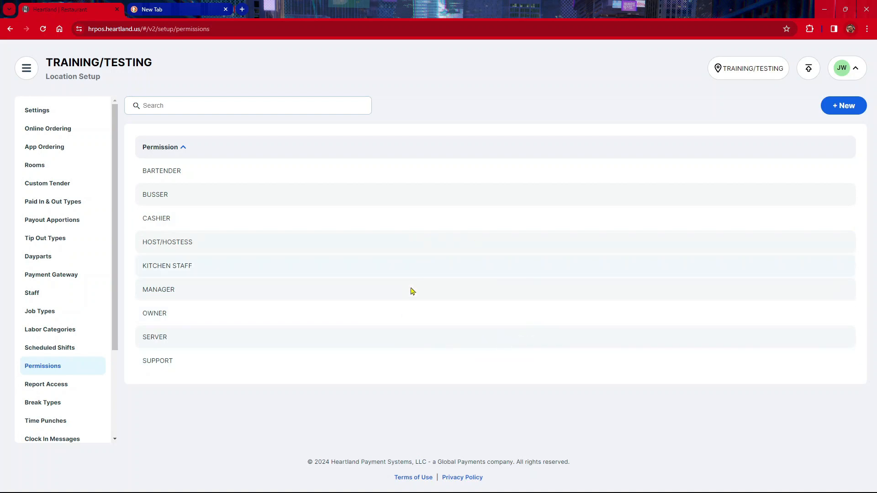
left_click(831, 107)
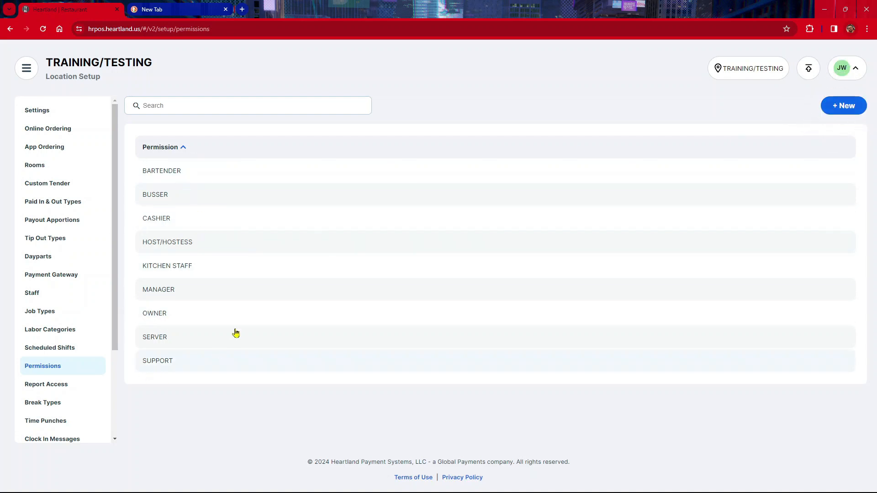
left_click(273, 226)
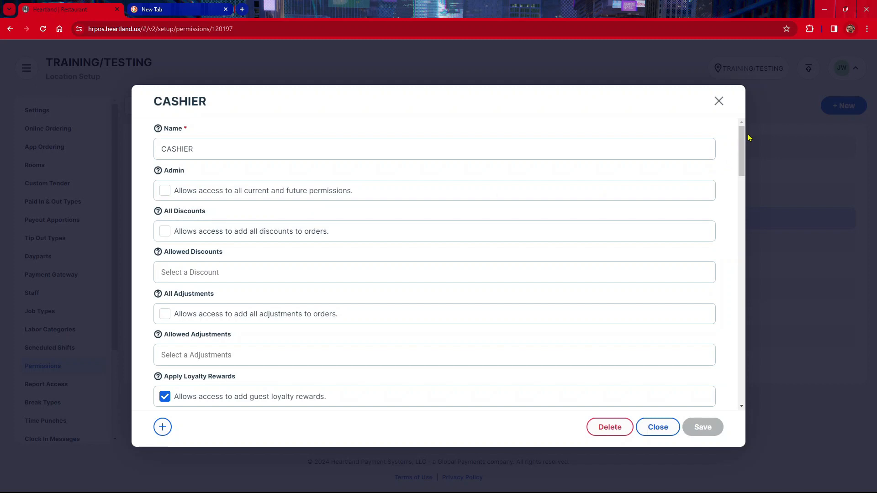
Step: Try the All Discounts permission on and off, and check the choices for Allowed Discounts without picking any
left_click_drag(742, 150, 722, 137)
scroll(188, 261, "down", 1)
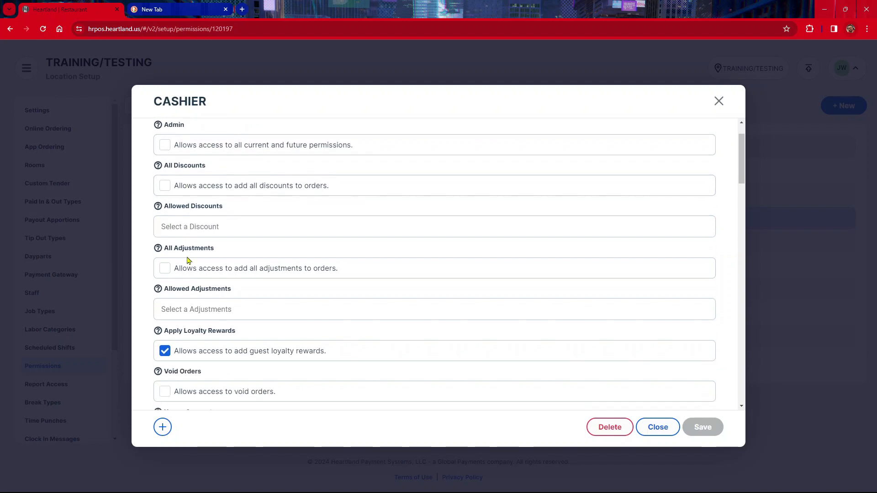
left_click(167, 167)
left_click(167, 167)
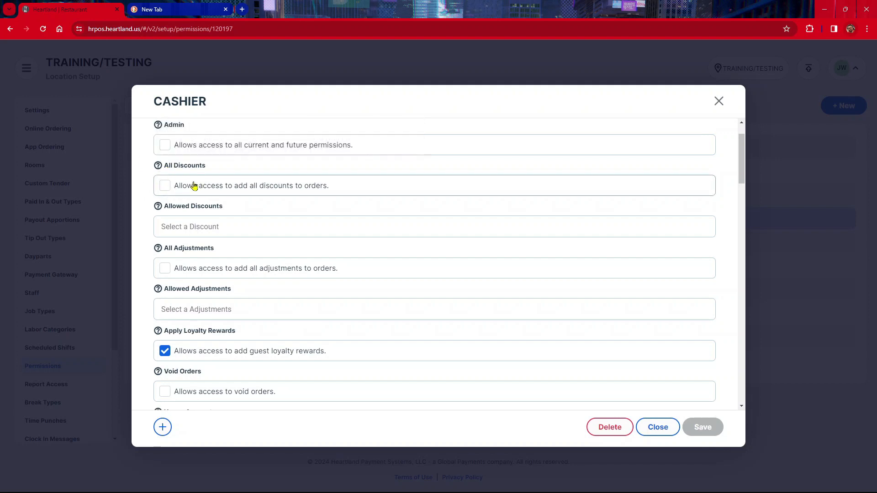
left_click(165, 185)
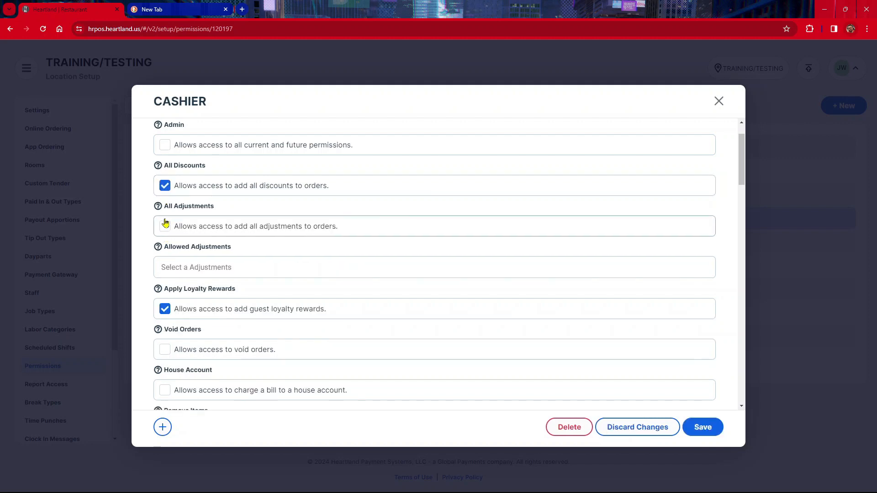
left_click(165, 190)
left_click(165, 185)
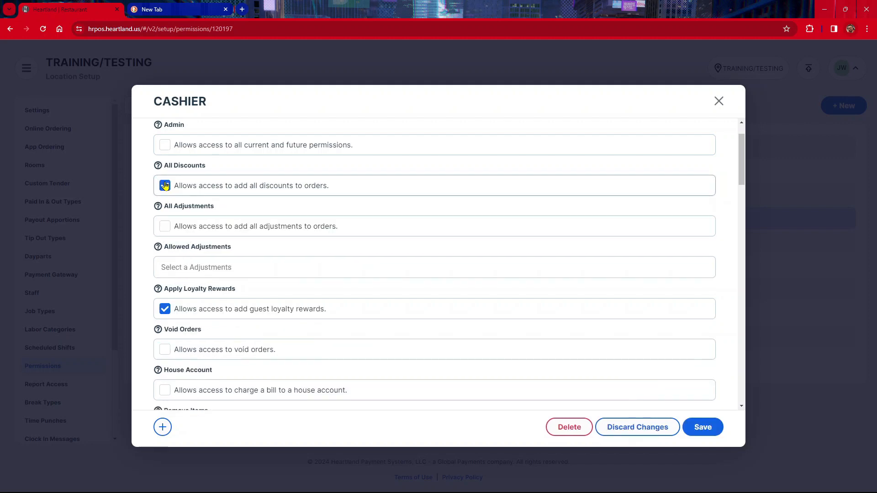
left_click(166, 185)
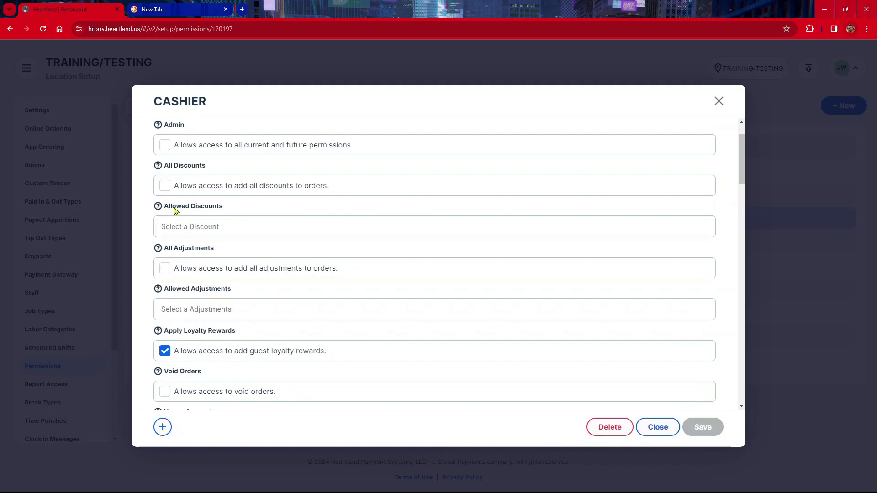
left_click(165, 186)
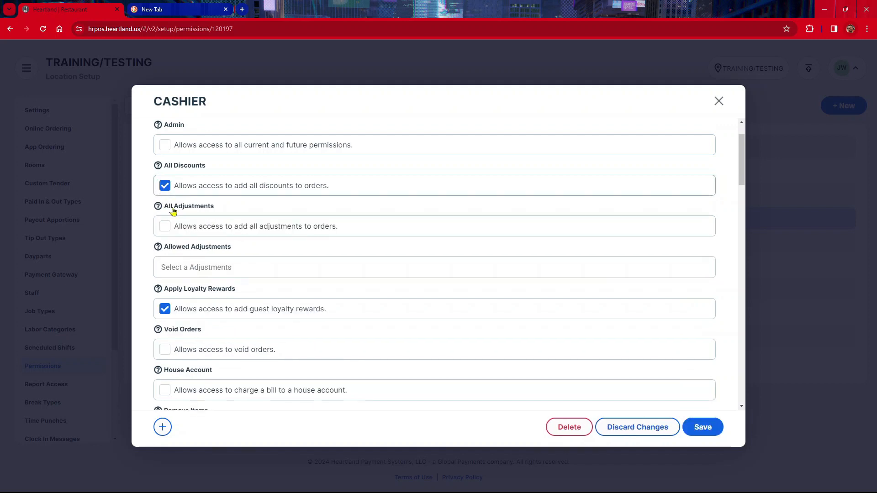
left_click(165, 185)
left_click(196, 228)
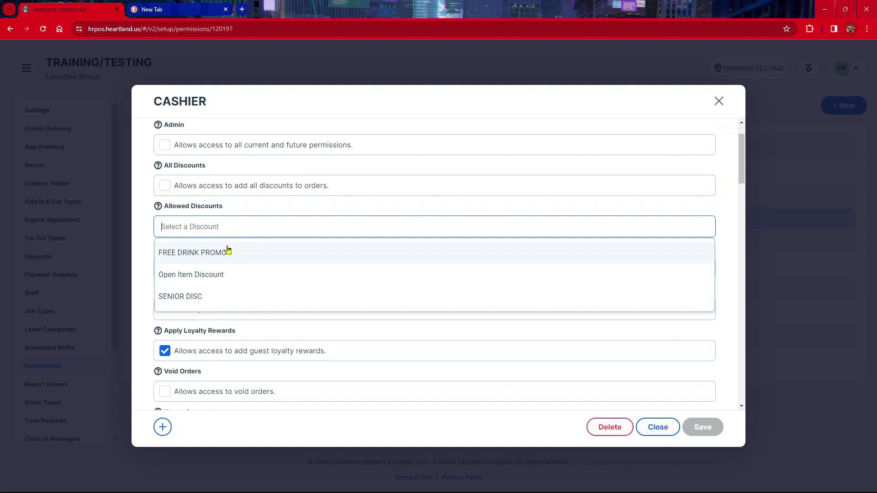
left_click(275, 205)
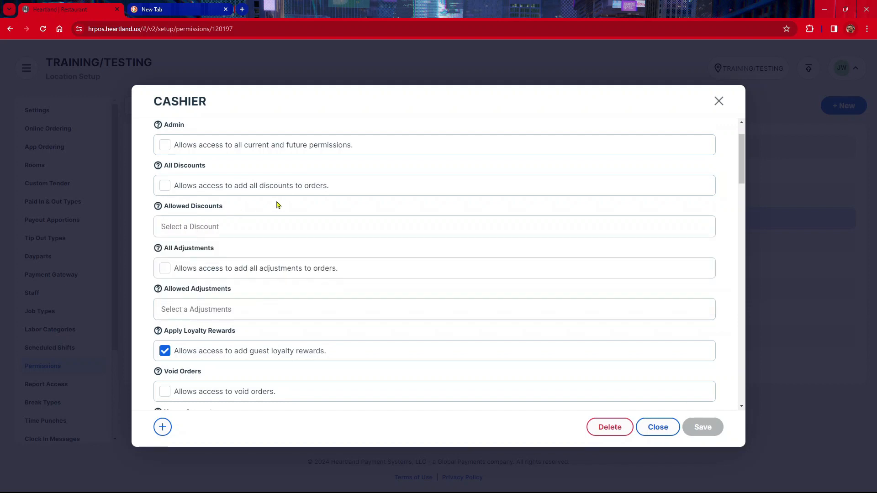
Step: Add SENIOR DISC and FREE DRINK PROMO to the cashier's allowed discounts
scroll(277, 204, "up", 1)
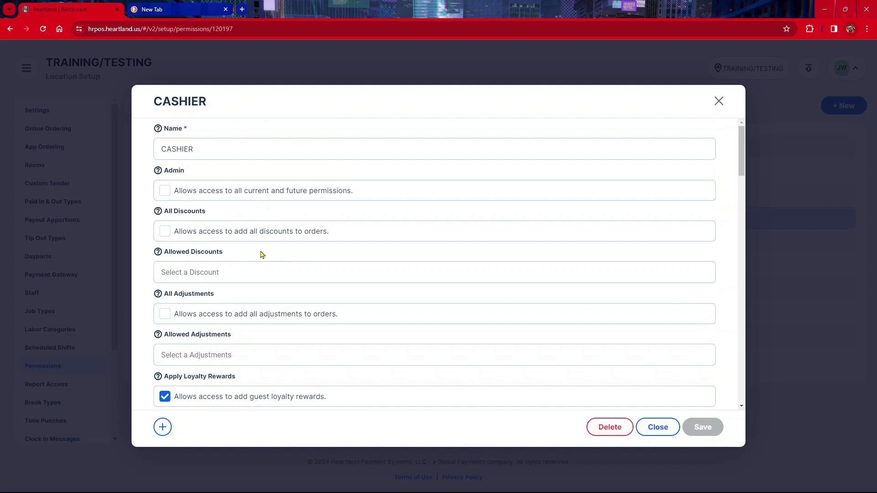
left_click(237, 278)
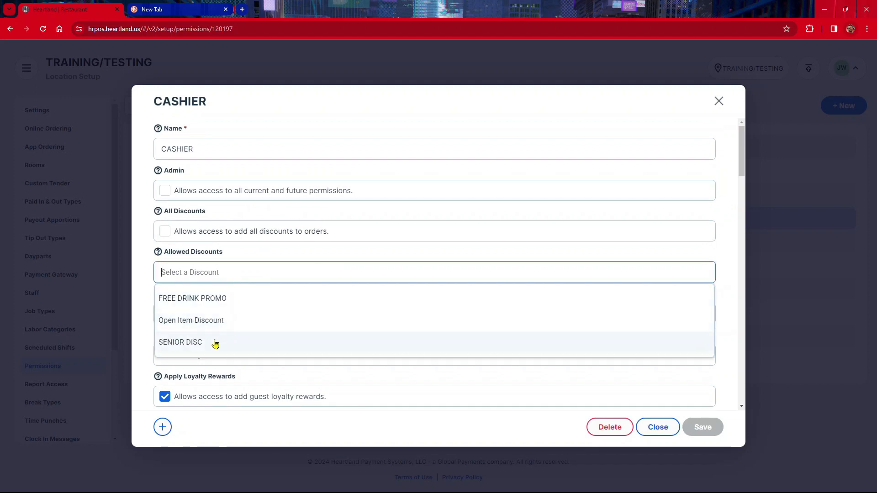
left_click(215, 343)
left_click(235, 305)
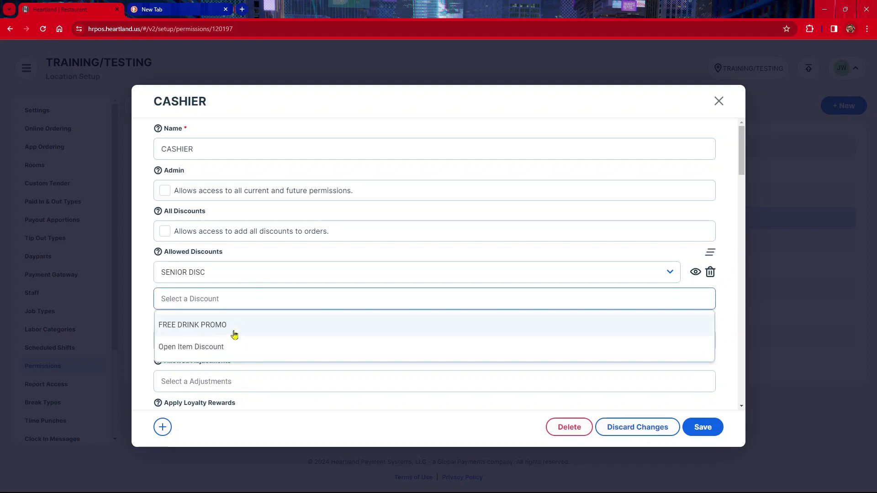
left_click(234, 327)
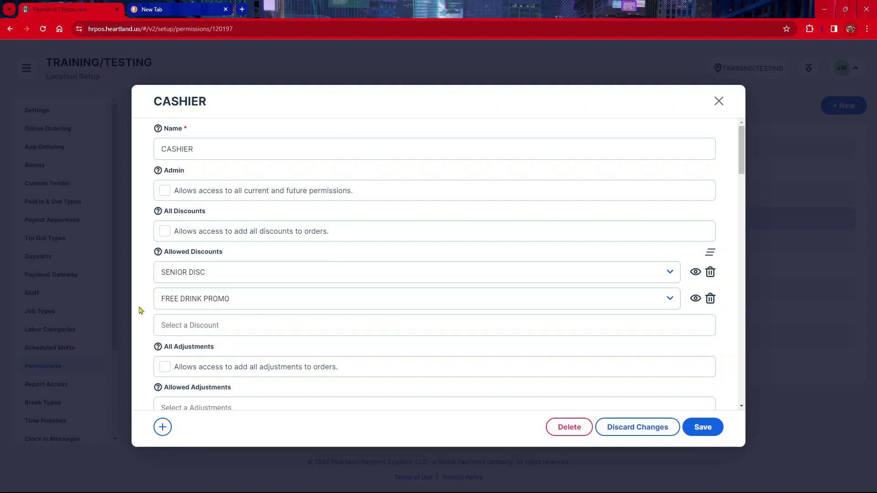
Step: Add SENIOR DISC to the cashier's allowed adjustments, leaving All Adjustments off
scroll(182, 289, "down", 1)
scroll(182, 289, "down", 1)
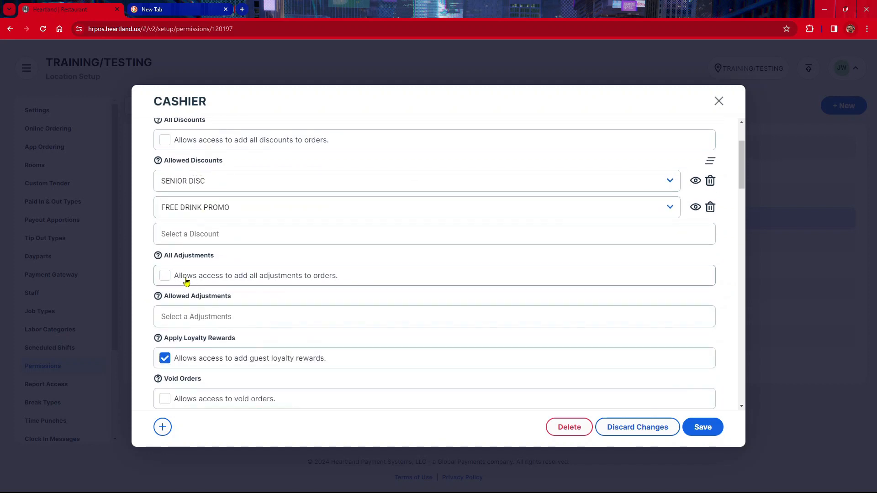
mouse_move(158, 255)
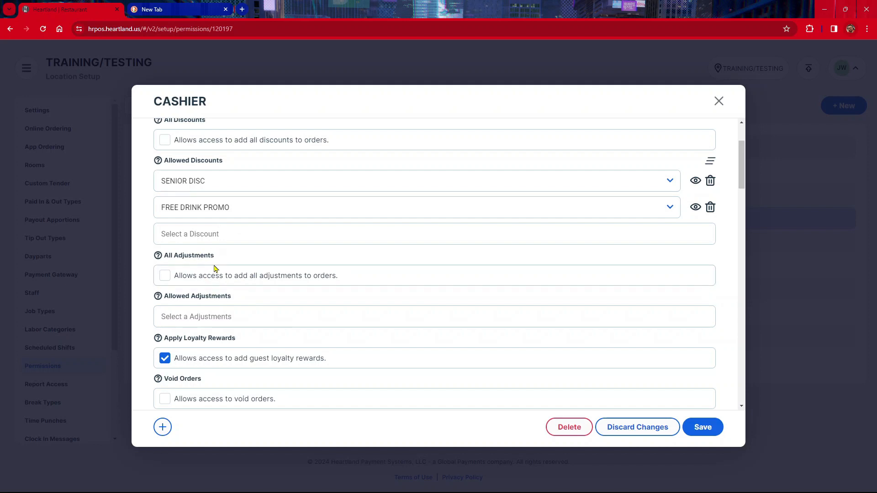
left_click(219, 319)
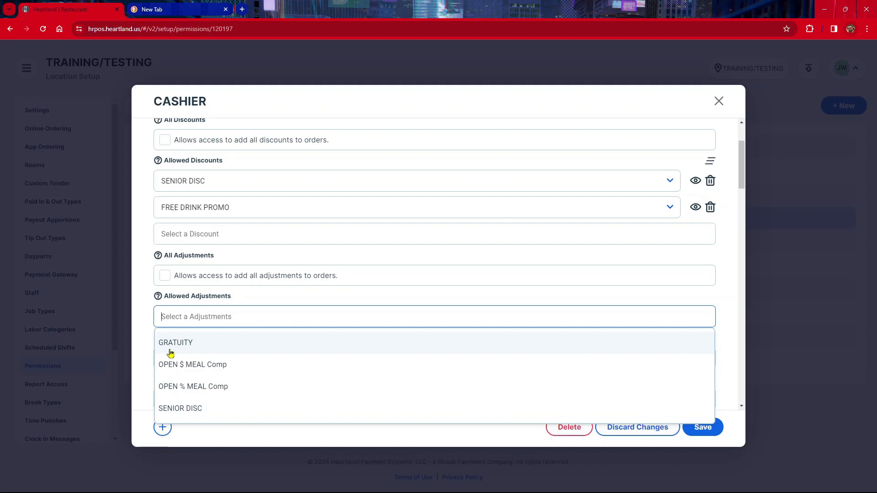
left_click(139, 342)
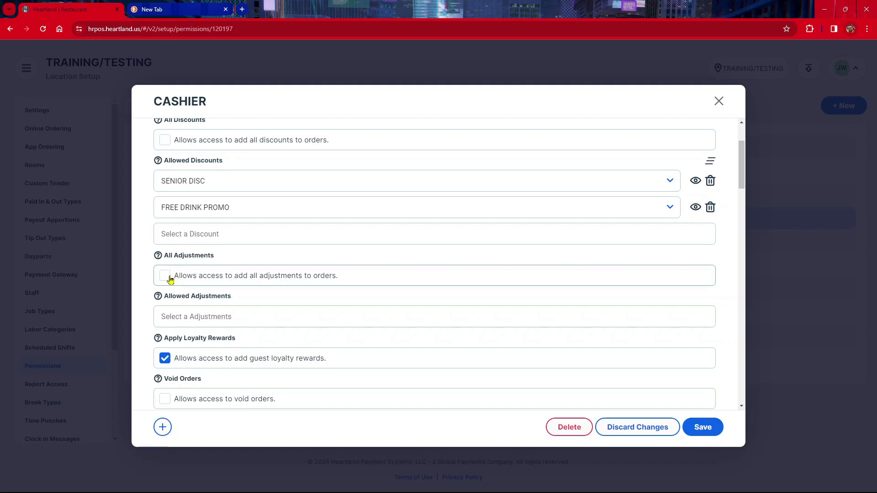
left_click(190, 315)
scroll(213, 300, "down", 2)
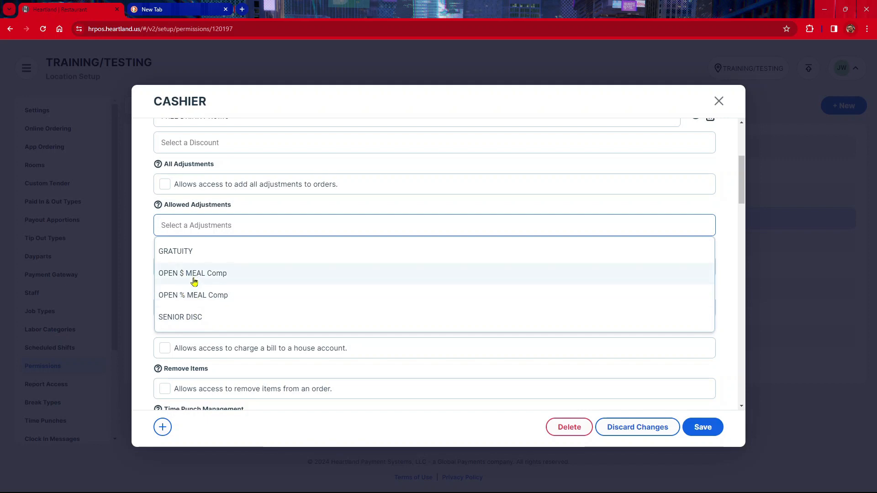
left_click(201, 325)
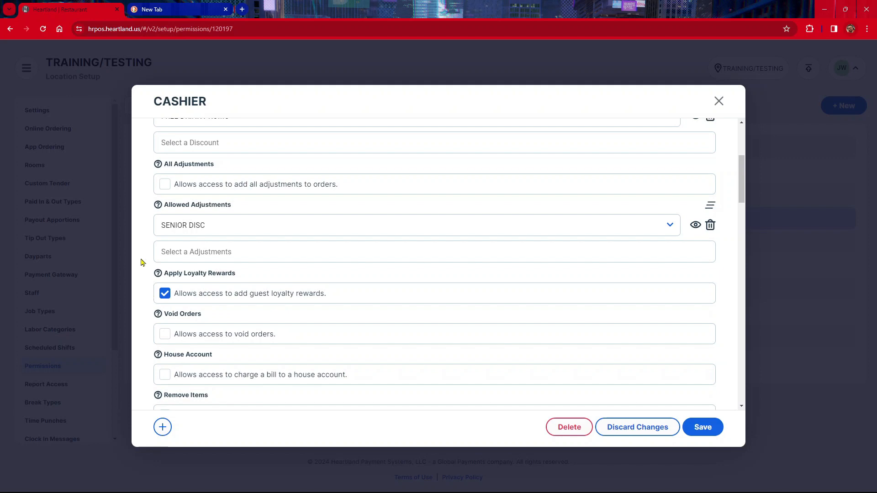
left_click(199, 253)
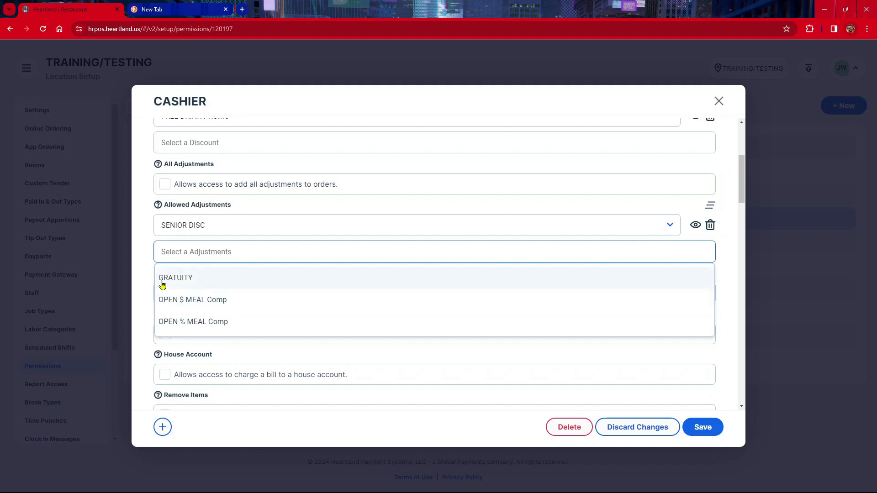
left_click(144, 269)
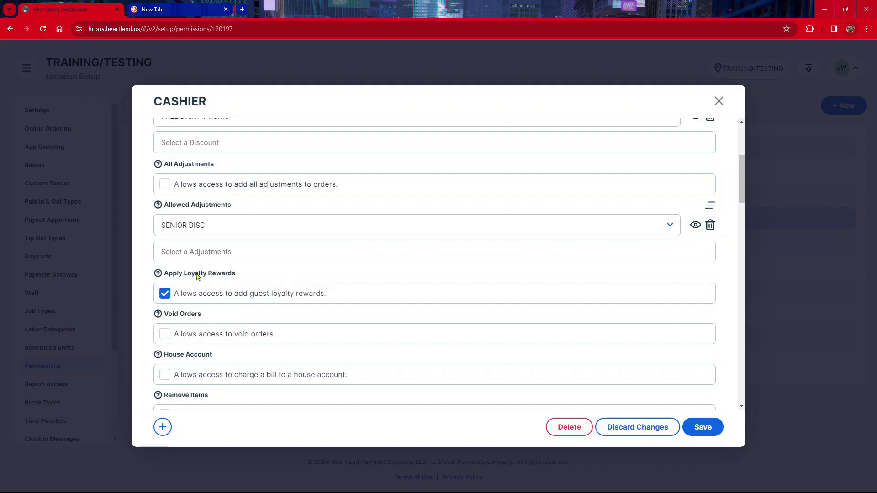
Step: Review the cashier's discount, adjustment, loyalty reward and void order permissions, including the help text for Void Orders
scroll(162, 310, "down", 1)
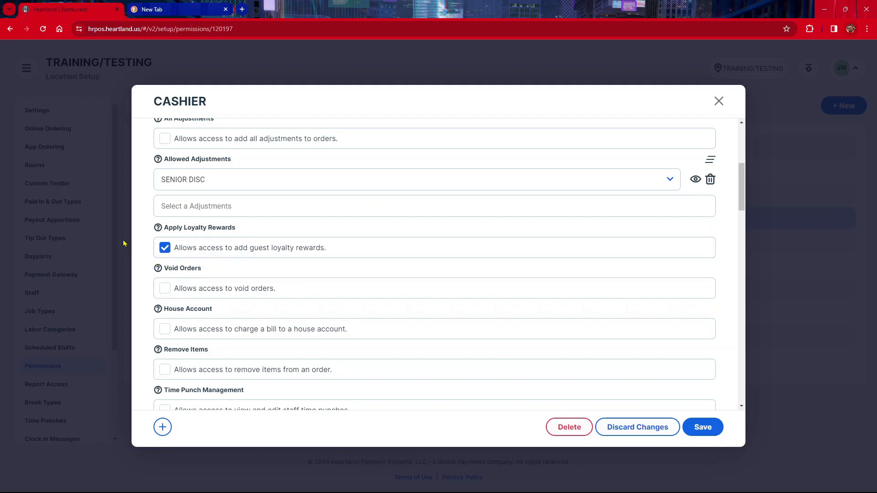
scroll(153, 235, "down", 1)
scroll(146, 228, "down", 1)
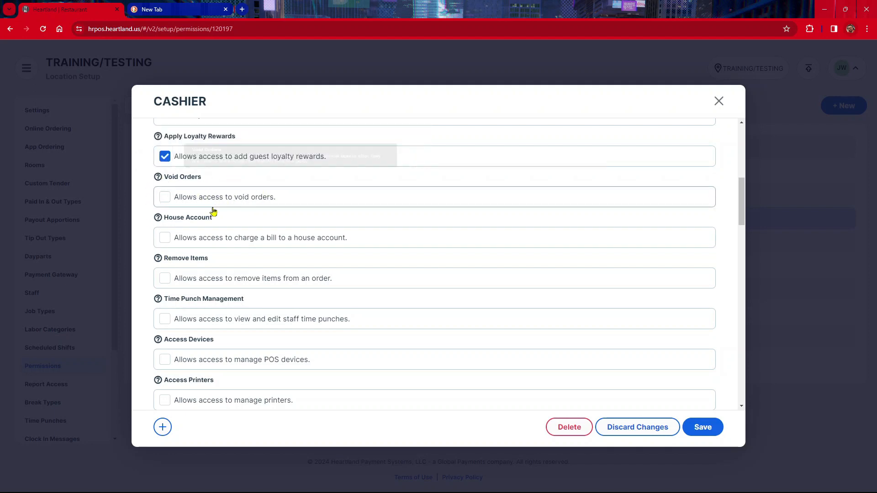
scroll(212, 211, "up", 2)
scroll(213, 211, "up", 2)
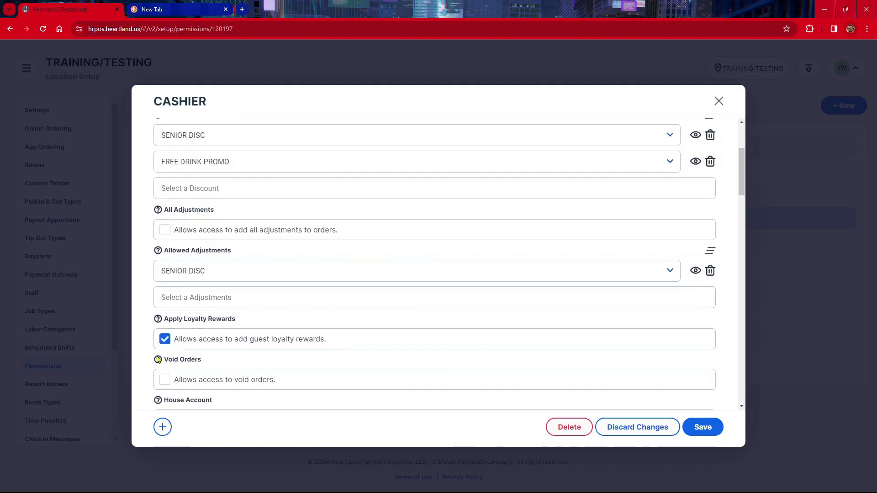
mouse_move(158, 361)
scroll(696, 141, "up", 1)
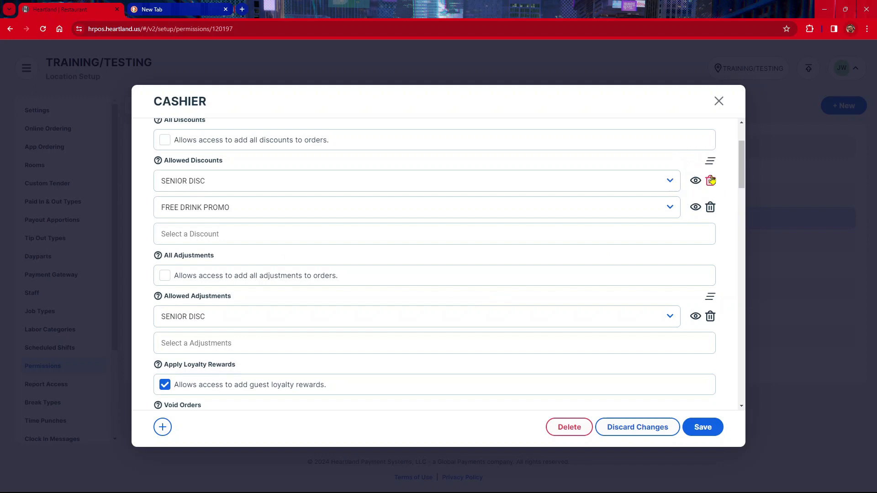
scroll(548, 200, "down", 1)
scroll(548, 199, "down", 4)
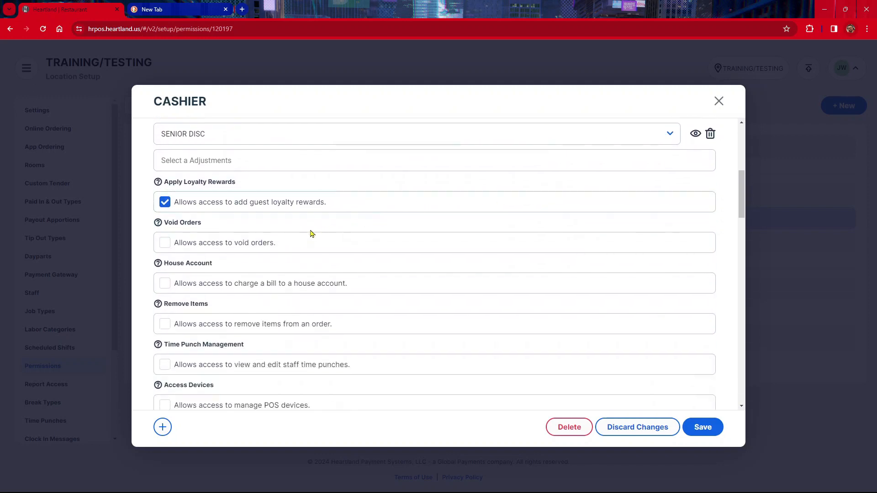
scroll(362, 236, "down", 2)
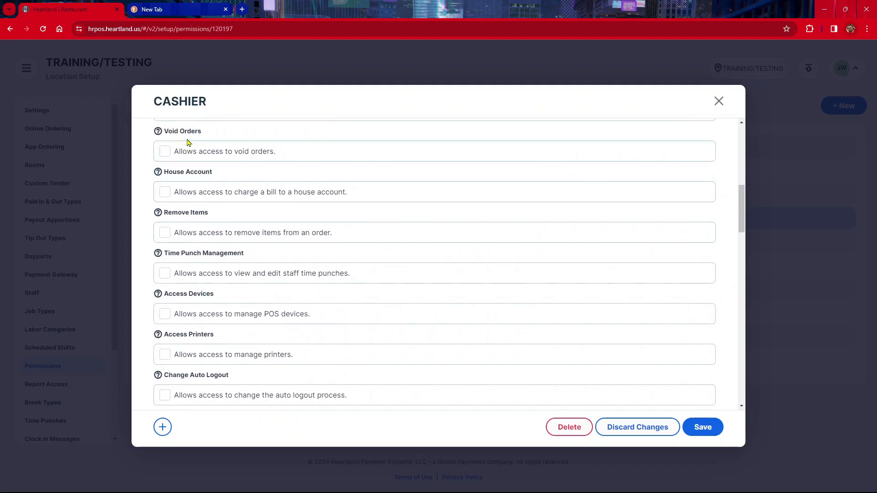
left_click(187, 142)
mouse_move(156, 133)
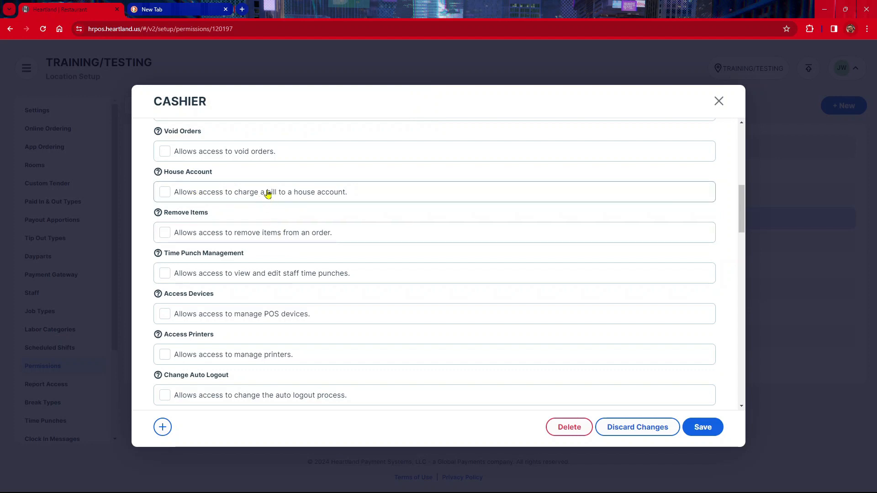
Step: Enable the House Account permission so cashiers can charge a bill to a house account
left_click(164, 194)
scroll(149, 215, "down", 1)
scroll(149, 215, "down", 1)
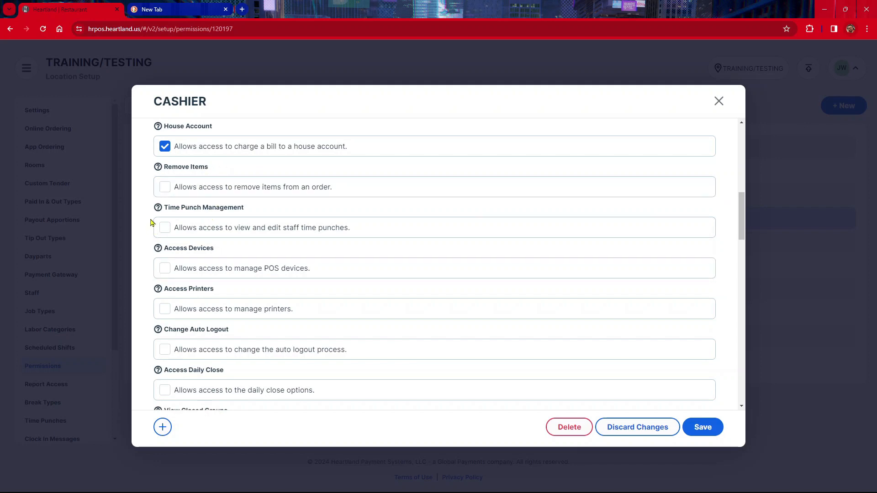
scroll(141, 216, "down", 1)
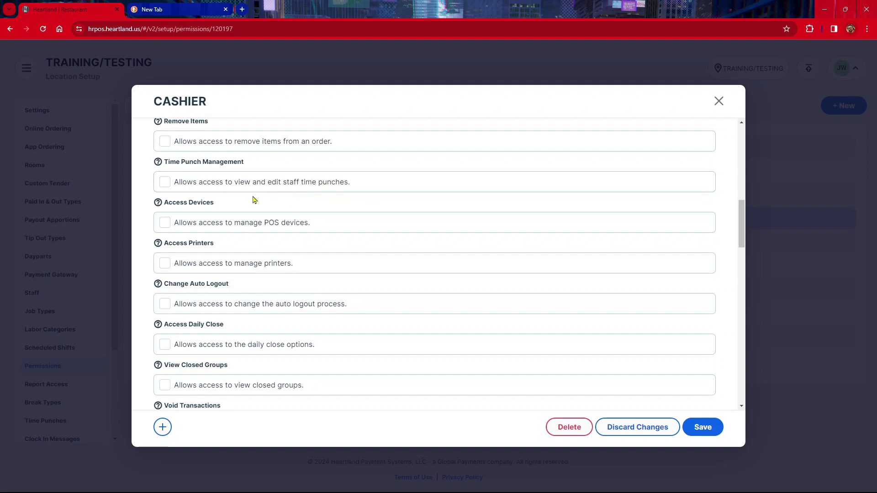
scroll(255, 200, "down", 1)
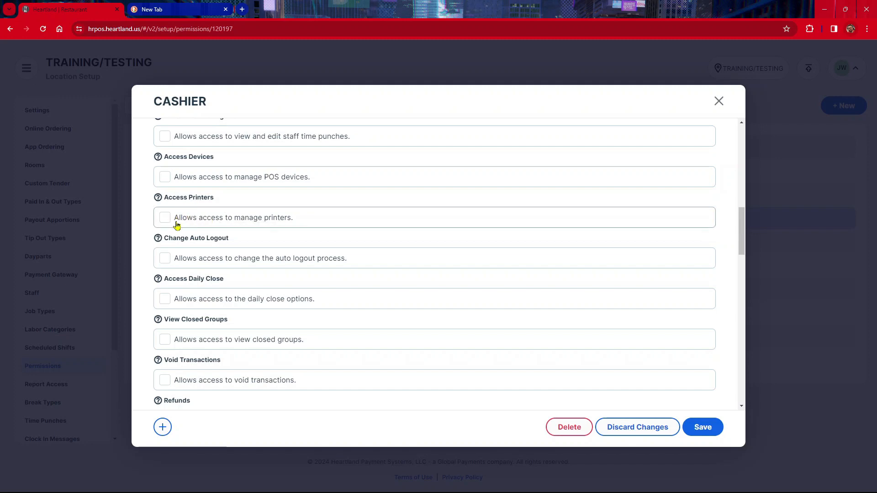
Step: Review the cashier's permissions from Access Printers through Modify Table, including the help text for Void Transactions
scroll(177, 224, "down", 1)
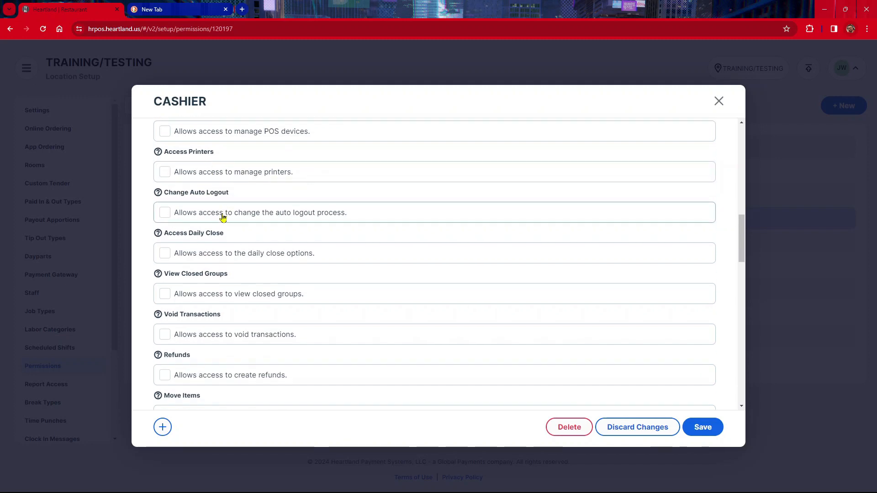
scroll(223, 223, "down", 1)
scroll(223, 222, "down", 1)
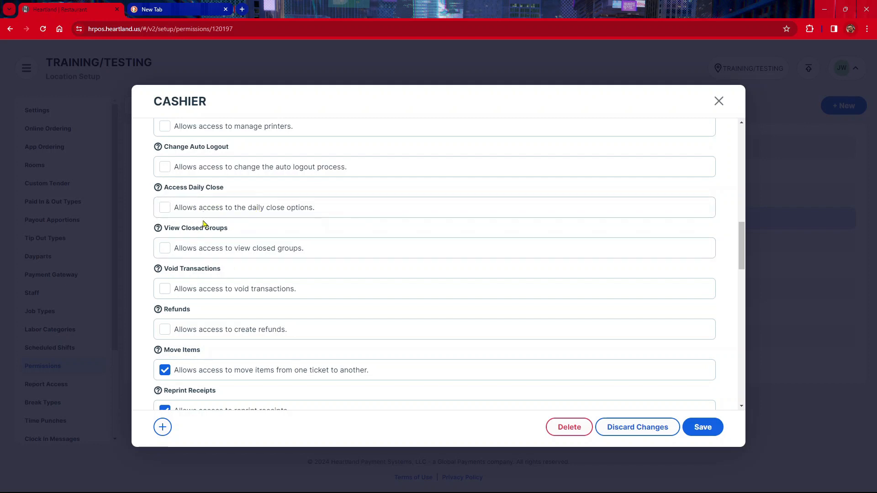
scroll(203, 225, "down", 1)
scroll(204, 225, "down", 1)
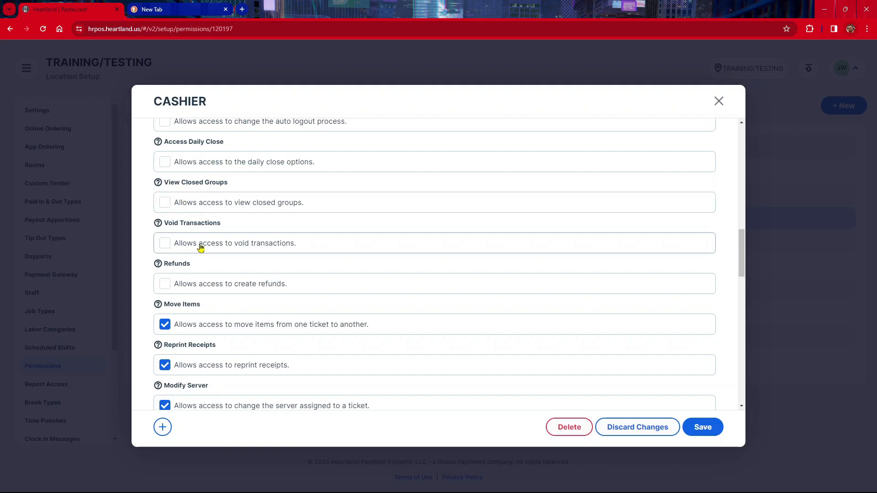
scroll(200, 247, "down", 1)
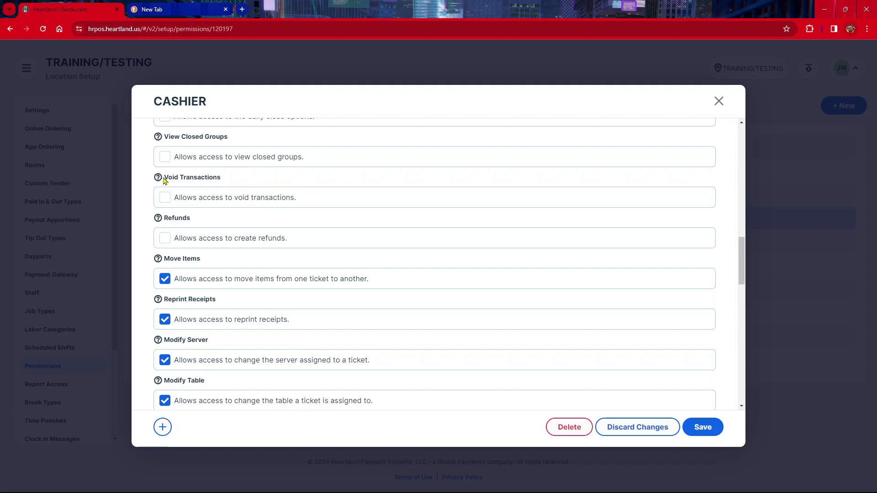
mouse_move(159, 177)
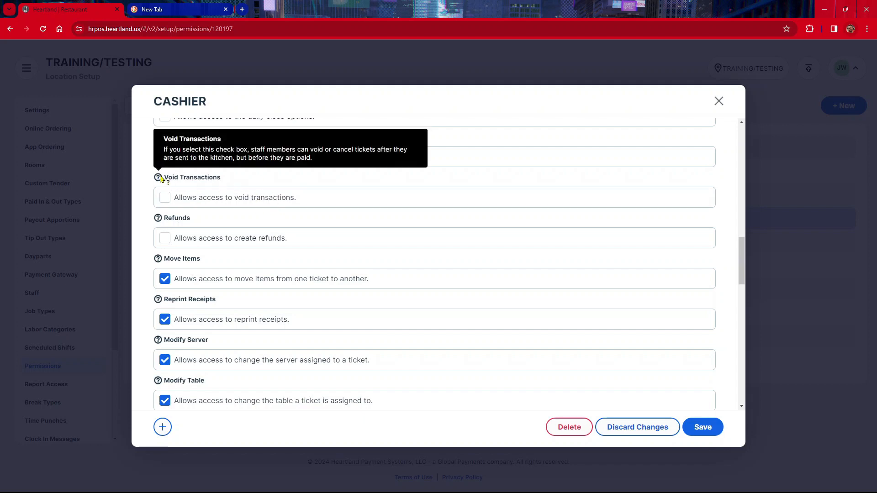
scroll(148, 202, "down", 1)
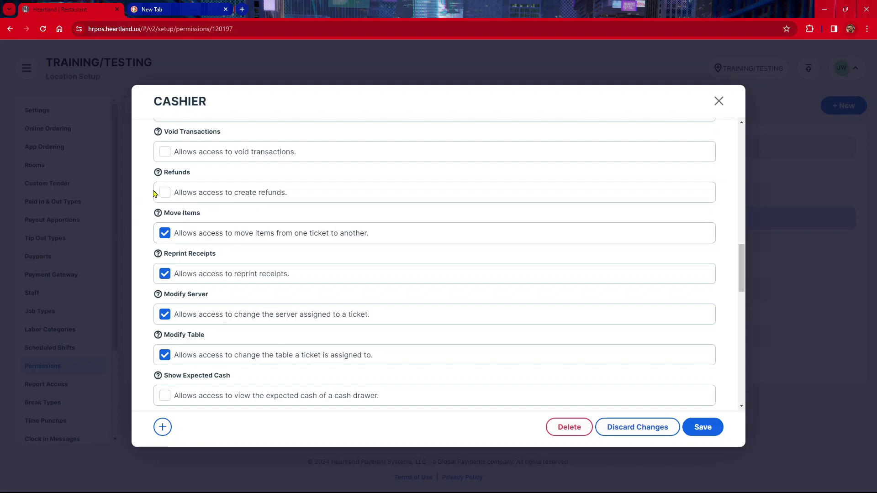
scroll(153, 194, "down", 1)
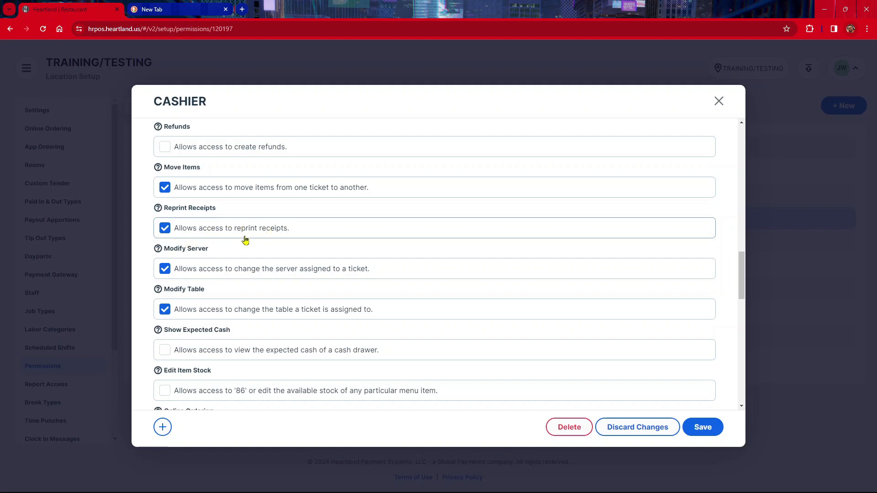
scroll(245, 240, "down", 1)
scroll(245, 229, "down", 1)
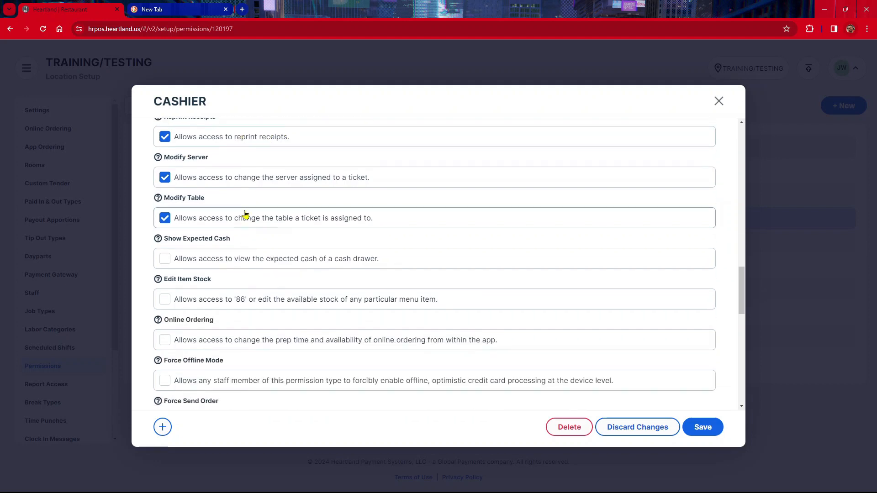
scroll(243, 184, "up", 1)
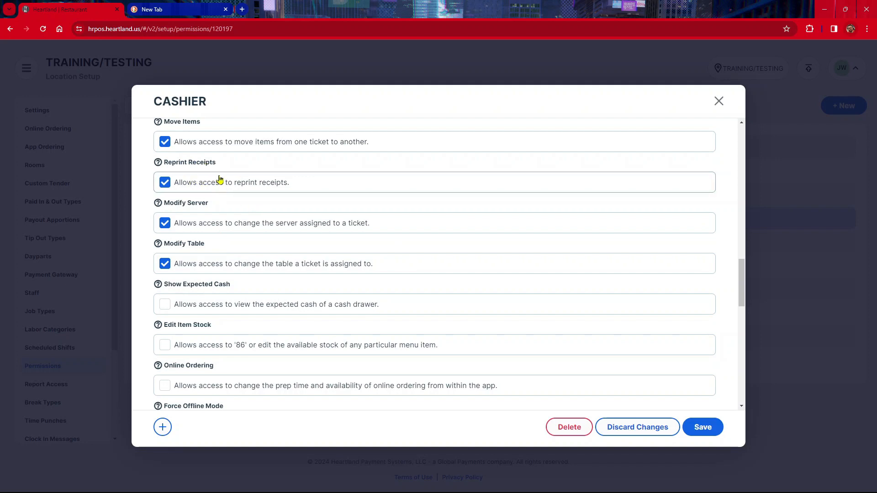
scroll(223, 224, "down", 1)
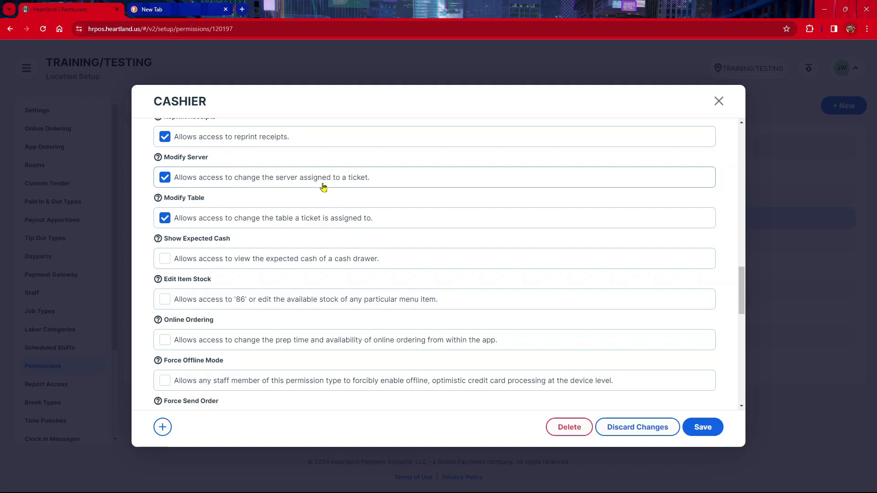
Step: Try enabling Show Expected Cash for cashiers and switch it back off
scroll(324, 184, "down", 1)
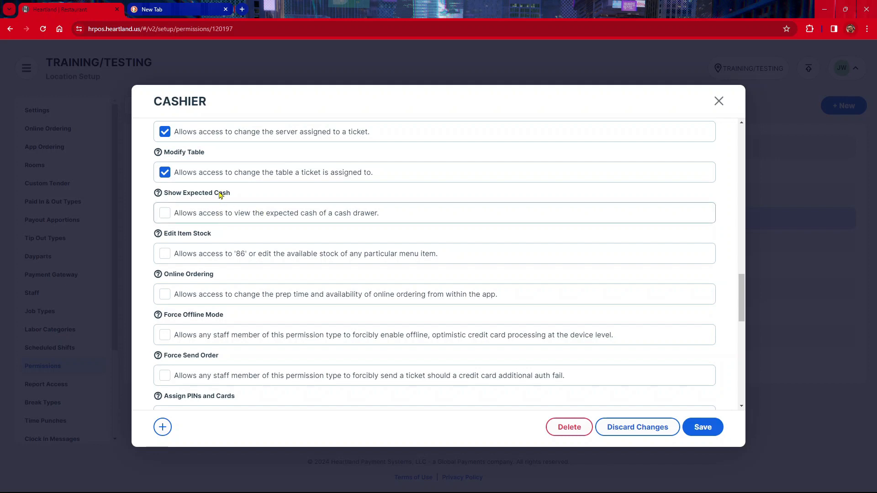
left_click(165, 214)
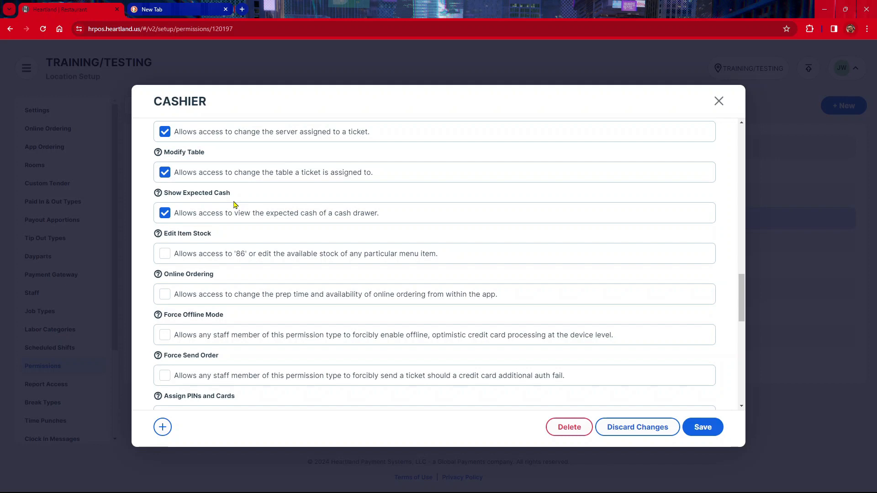
left_click(165, 213)
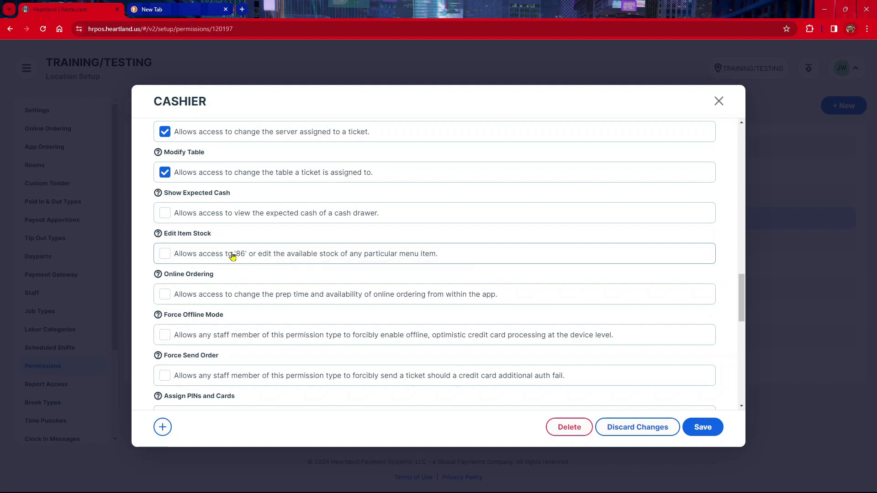
Step: Disable the Miscellaneous Items permission so cashiers cannot ring up open menu items
scroll(200, 259, "down", 2)
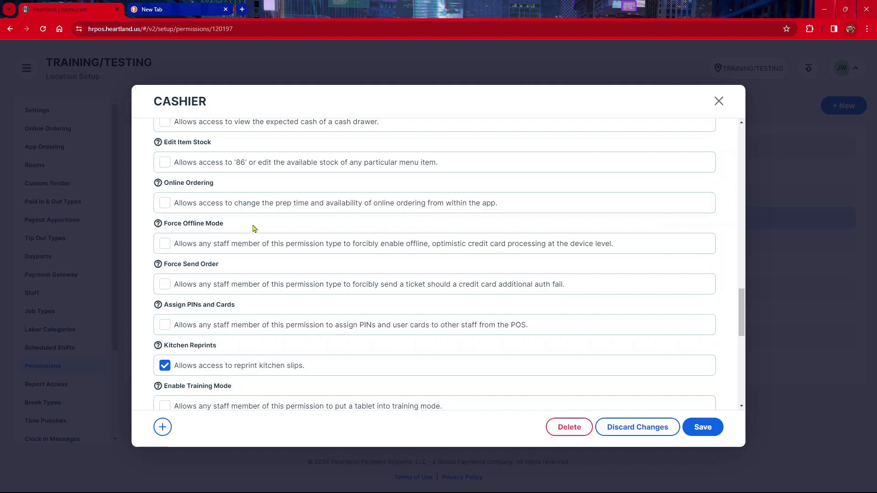
scroll(255, 237, "down", 1)
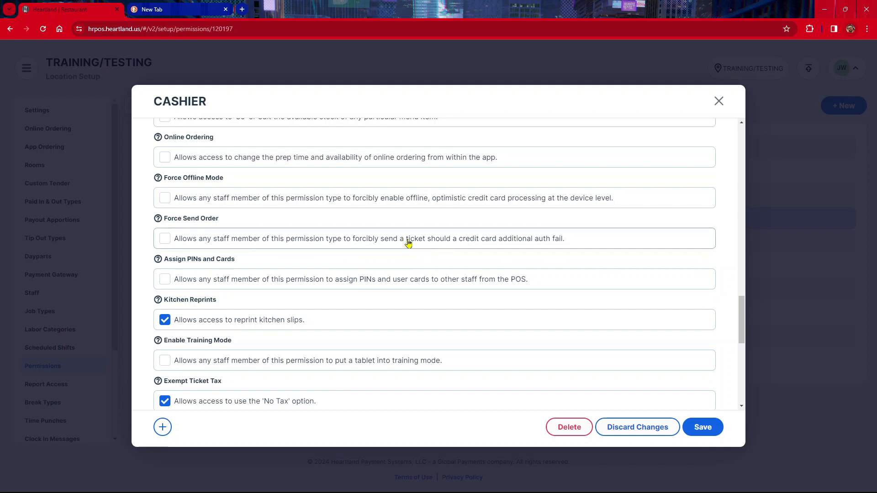
scroll(376, 253, "down", 1)
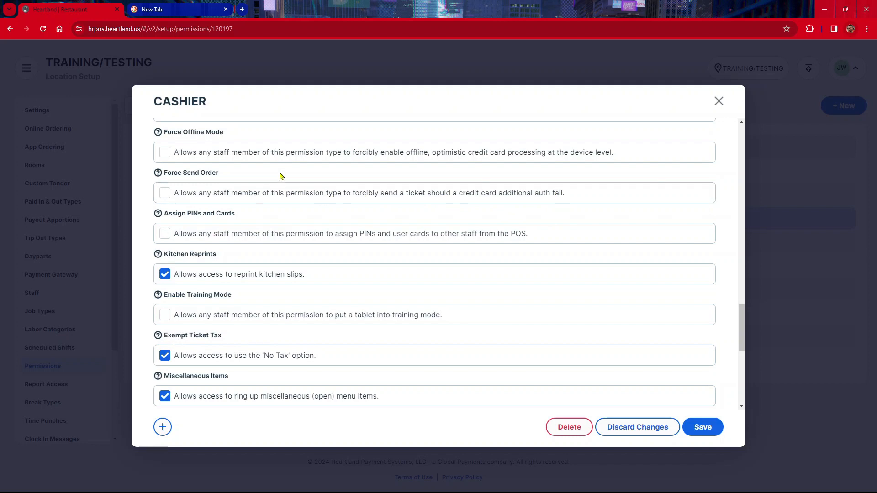
scroll(274, 207, "down", 1)
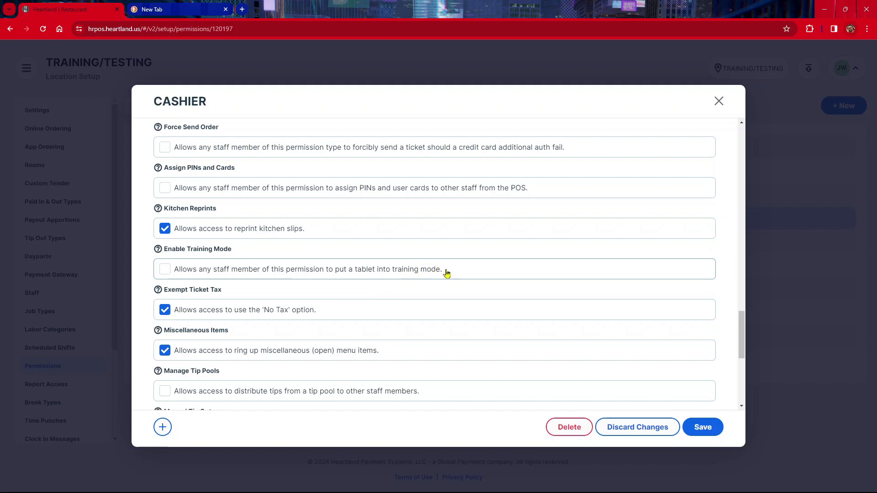
scroll(447, 291, "down", 1)
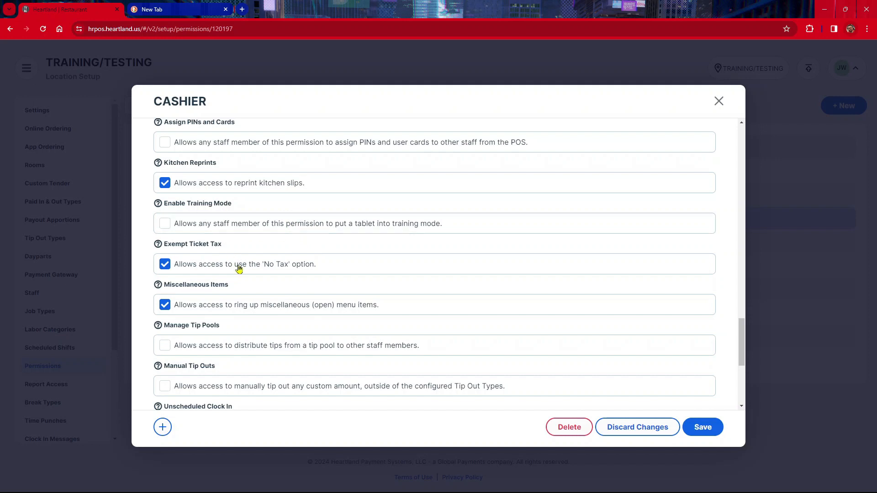
scroll(238, 302, "down", 2)
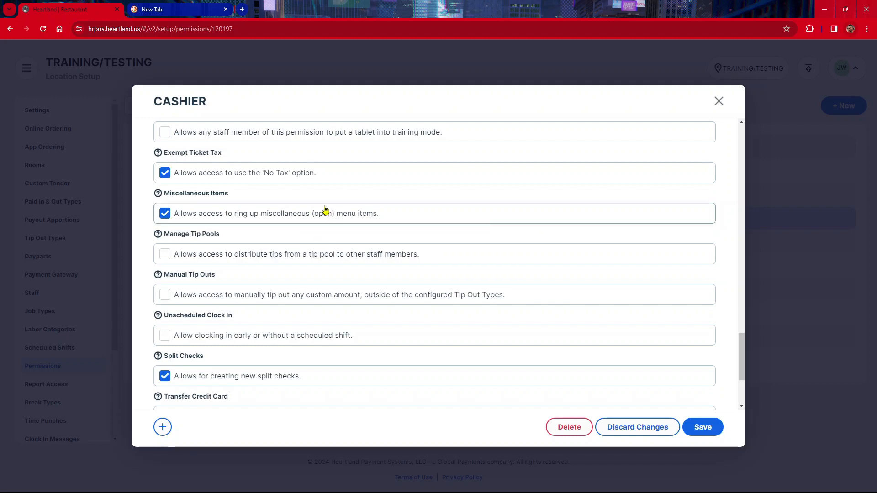
left_click(162, 215)
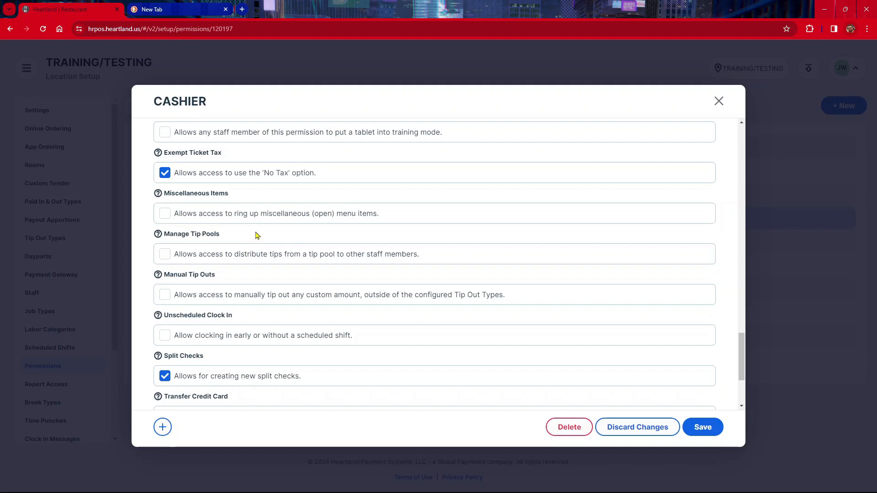
Step: Review the remaining cashier permissions through Discard Order Changes and the staff available for assignment, without assigning anyone else
scroll(266, 242, "down", 1)
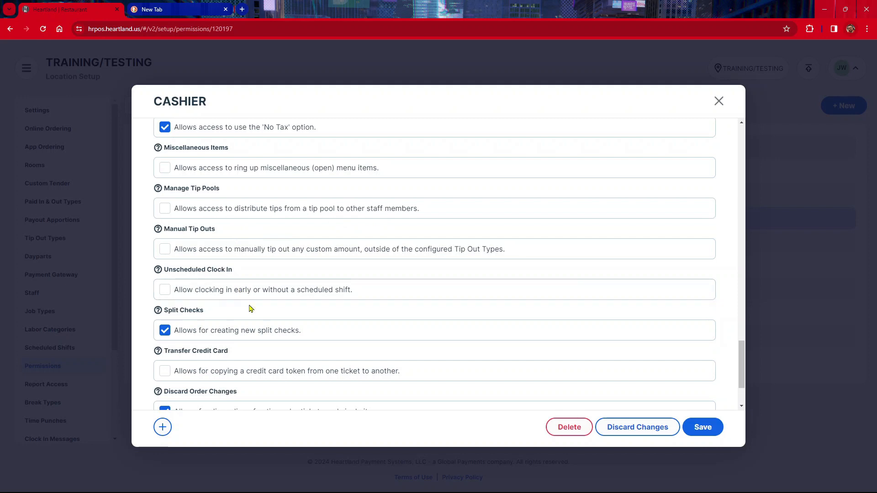
scroll(254, 284, "down", 1)
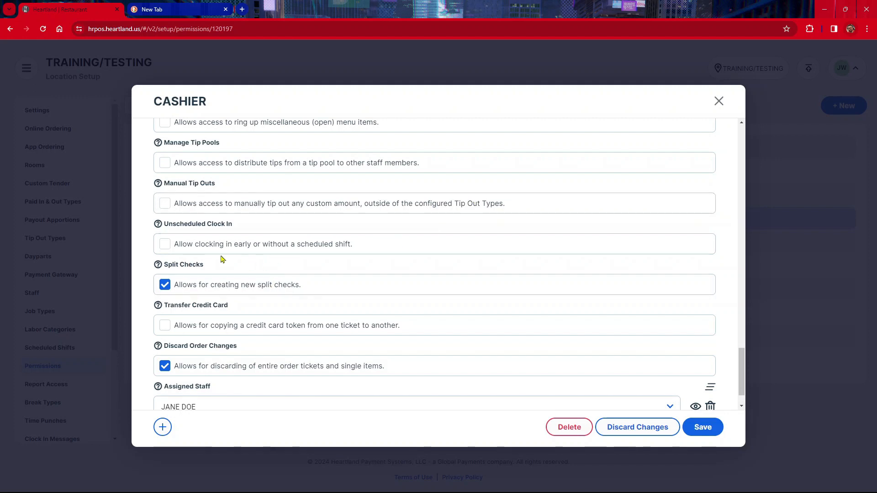
scroll(222, 263, "down", 1)
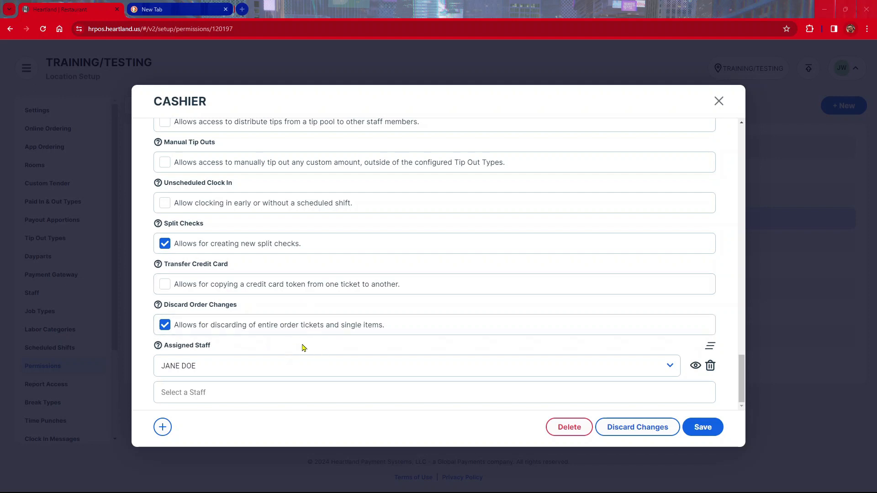
left_click(217, 393)
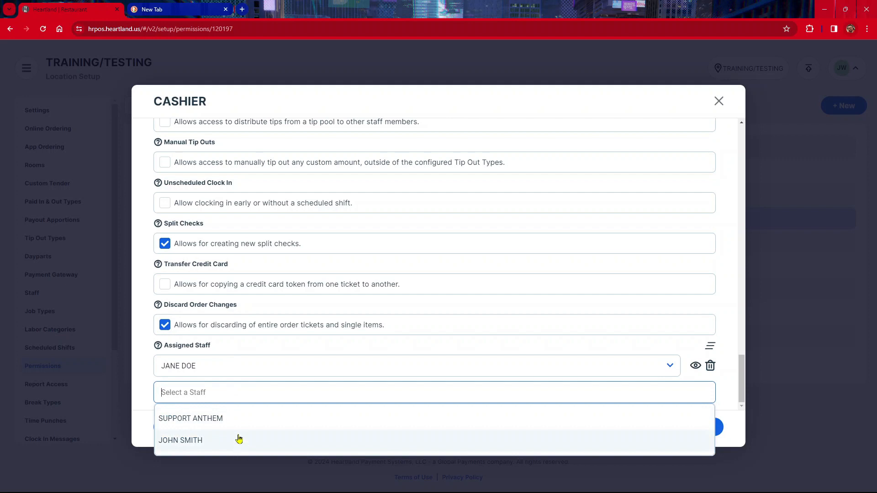
left_click(245, 349)
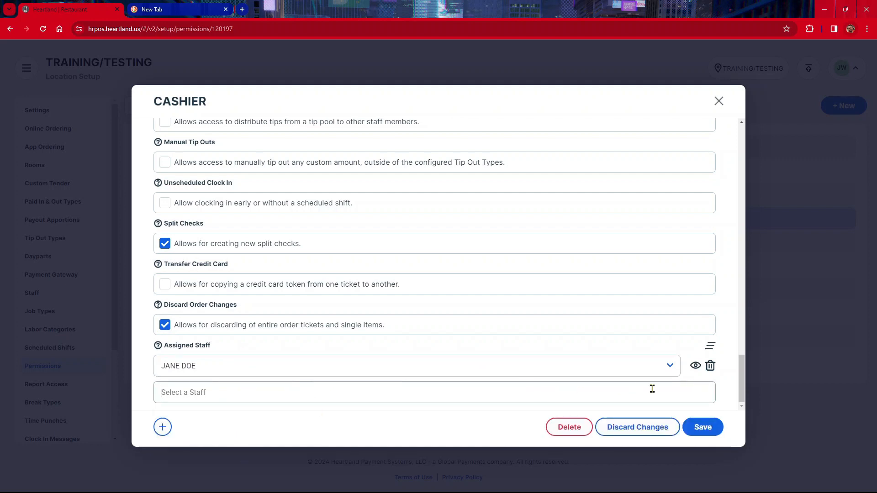
Step: Save and close the CASHIER permission, and publish the changes for the TRAINING/TESTING location
left_click(701, 428)
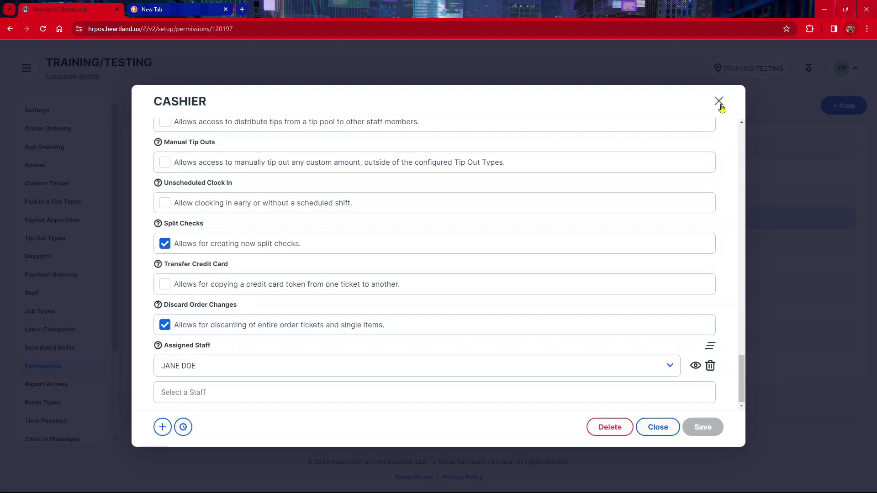
left_click(719, 101)
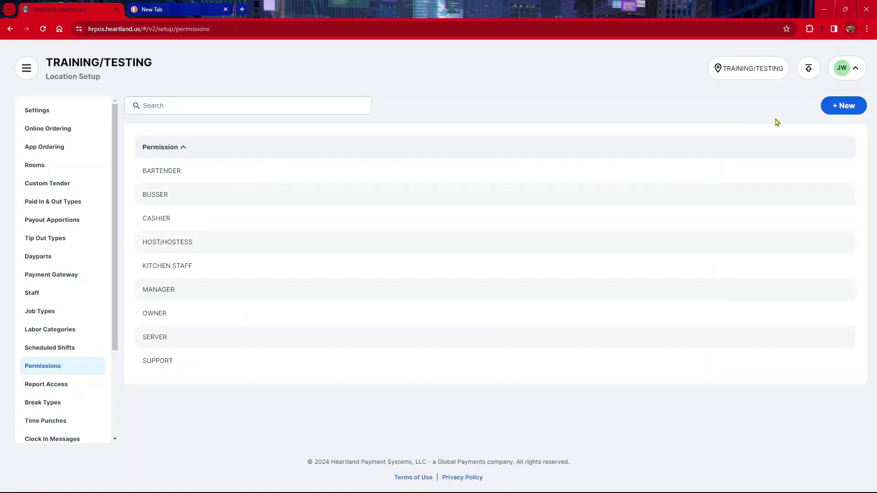
left_click(812, 72)
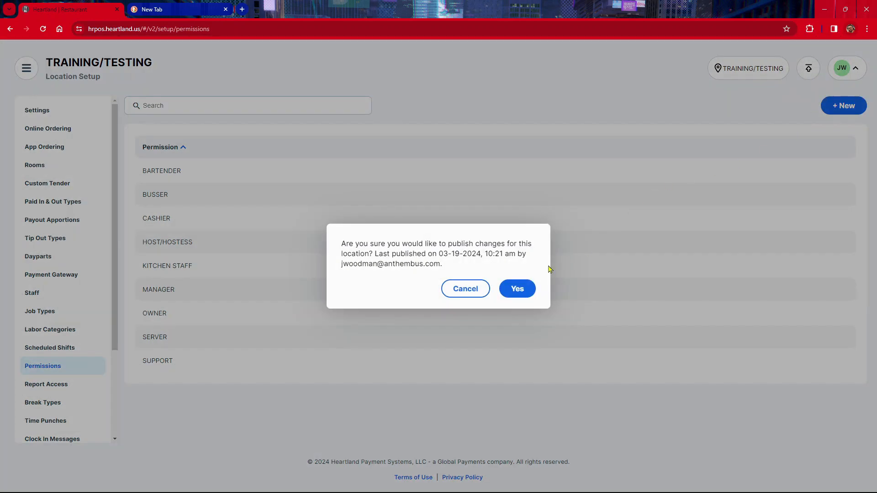
left_click(518, 290)
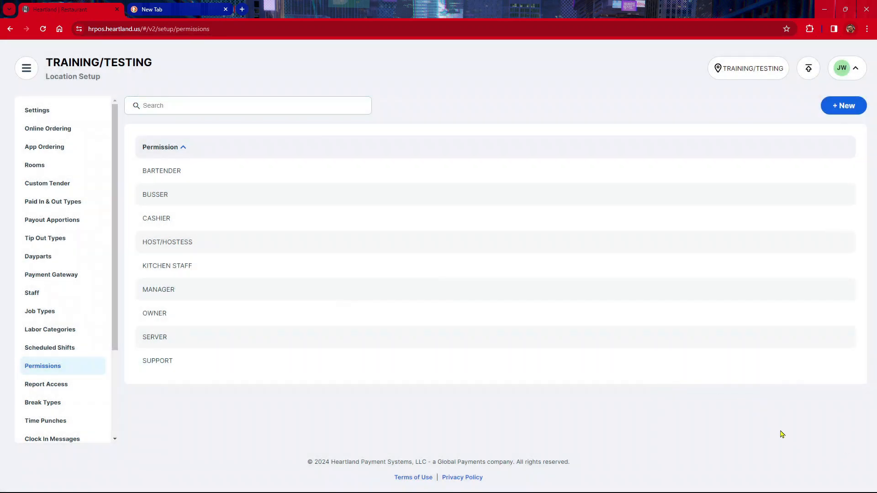